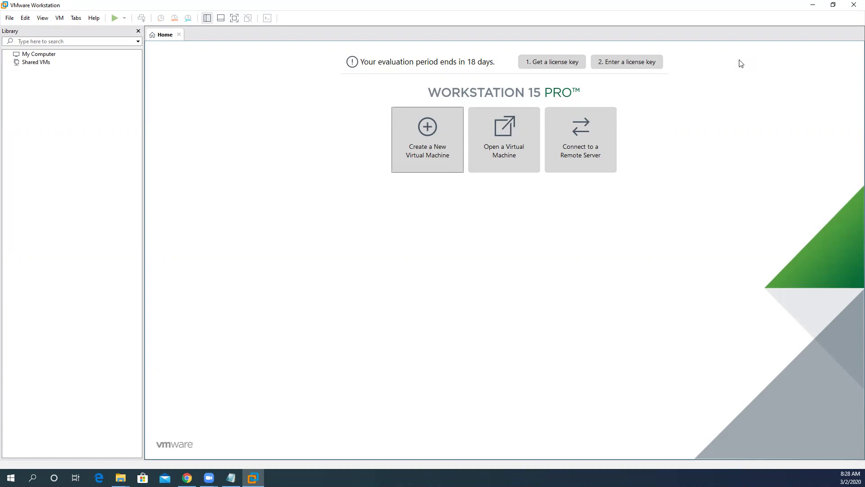
Start the New Virtual Machine Wizard from the Home tab
left_click(417, 165)
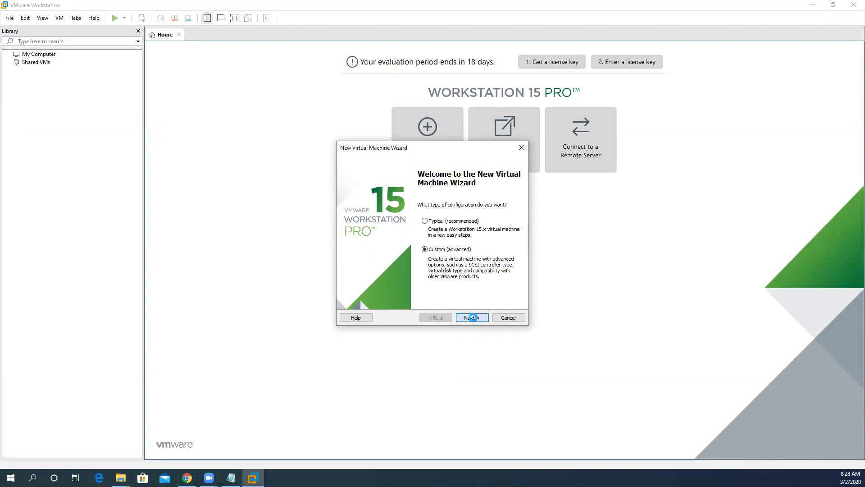
Continue with the Custom (advanced) configuration to the Hardware Compatibility page
left_click(473, 319)
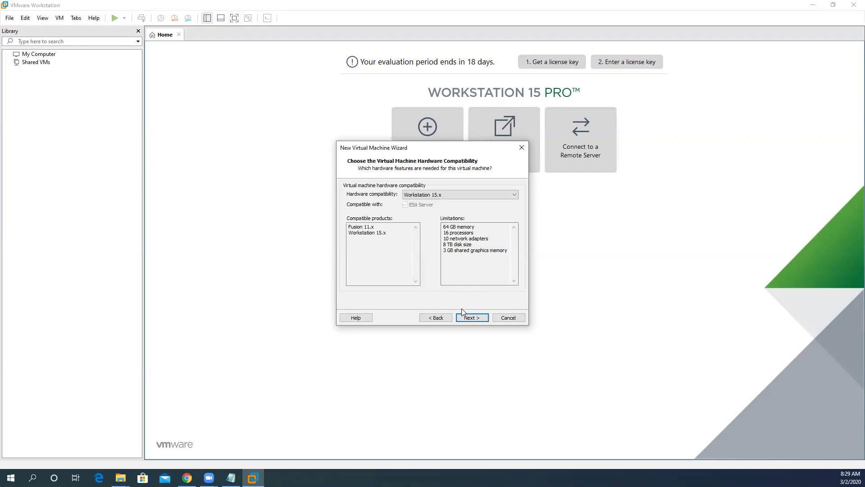
Keep Workstation 15.x compatibility and use the Micrsoft Server 2016 ISO as installer disc image
left_click(473, 317)
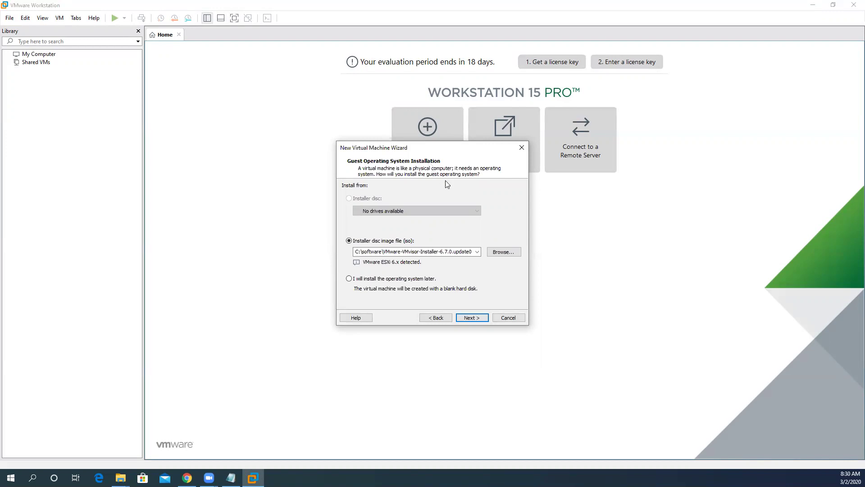
left_click(506, 251)
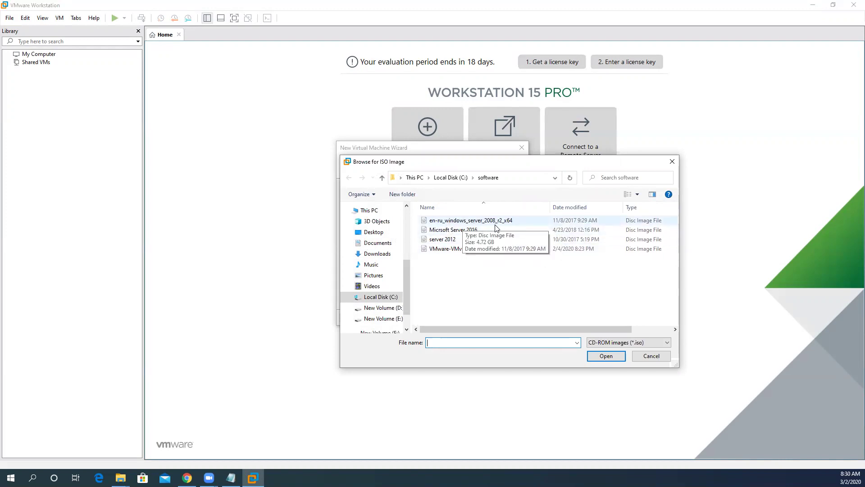
left_click(449, 232)
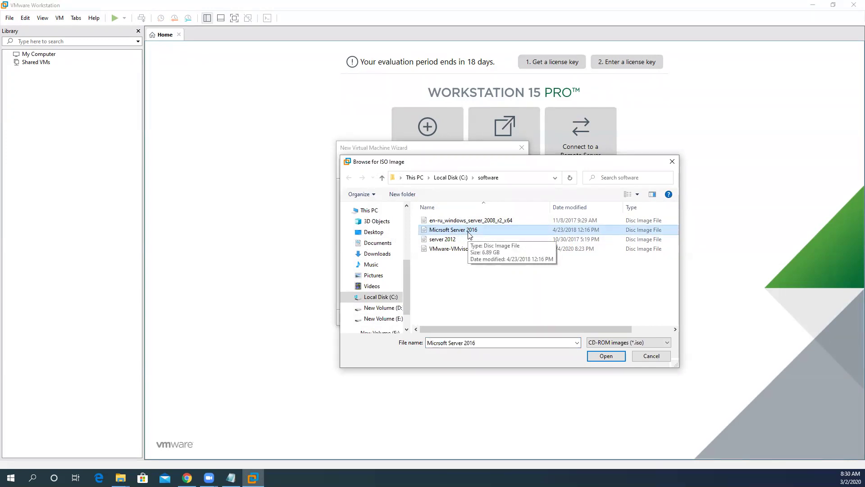
left_click(606, 357)
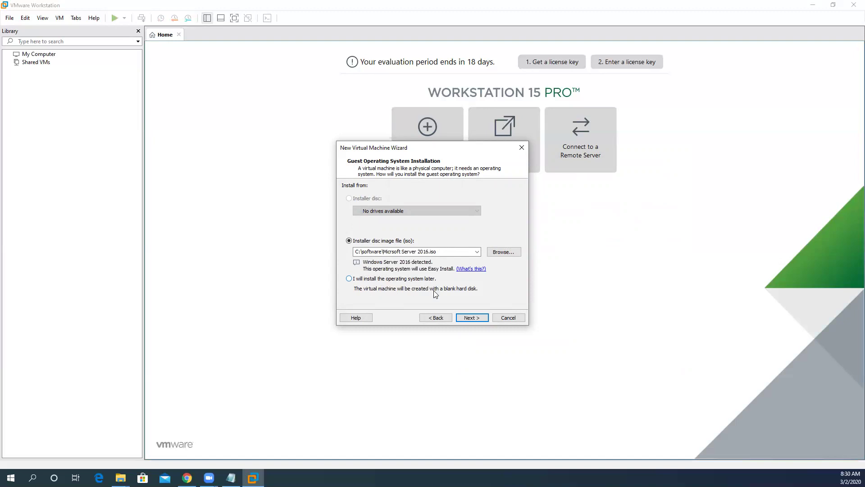
left_click(472, 318)
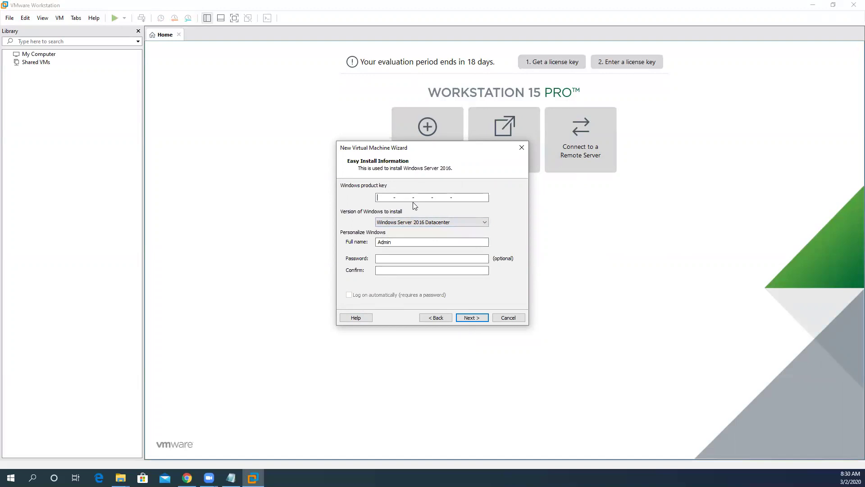
Enter and confirm the Windows account password, then proceed without a product key
left_click(400, 256)
type("Pass123")
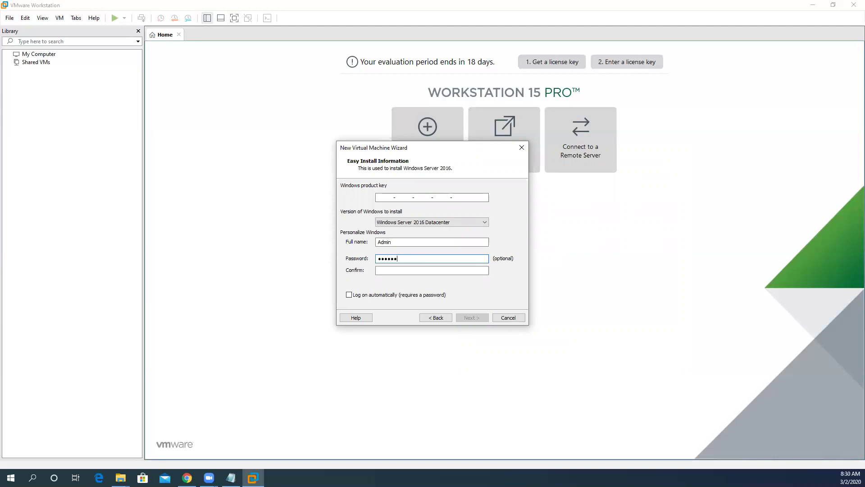
type("4567")
key("Tab")
type("Pass123")
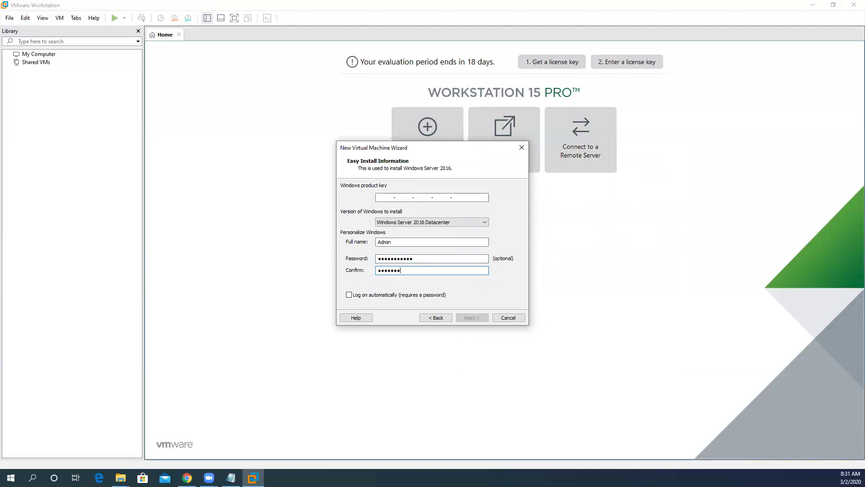
type("4567")
left_click(465, 319)
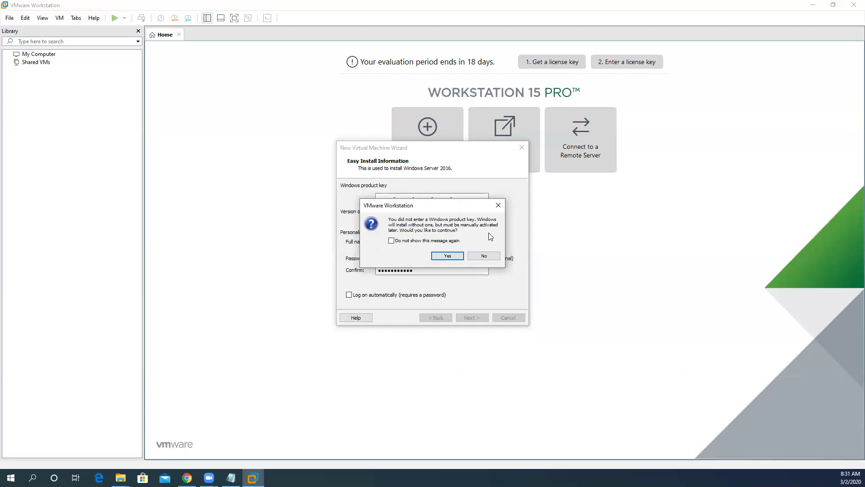
left_click(448, 256)
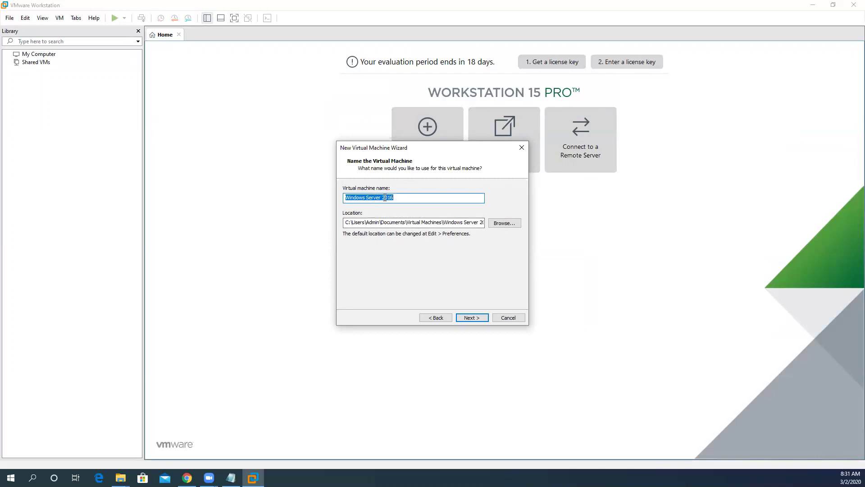
Append ' DC' to rename the VM to Windows Server 2016 DC
left_click(404, 196)
type("DC")
Create a new folder 'Win Server 2016 VM' on drive D: as the VM location
left_click(506, 224)
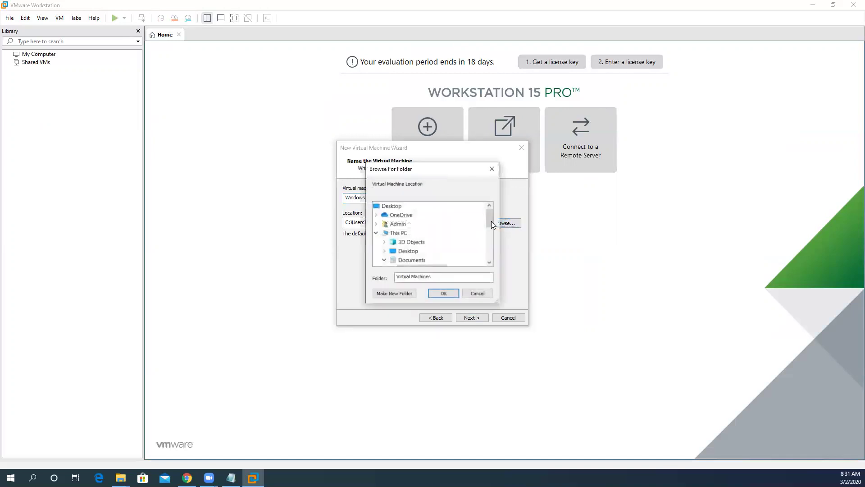
left_click(376, 233)
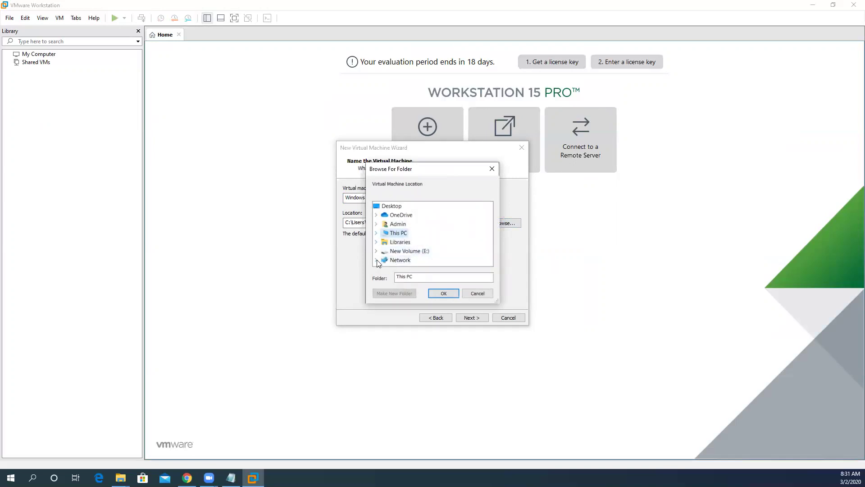
left_click(376, 233)
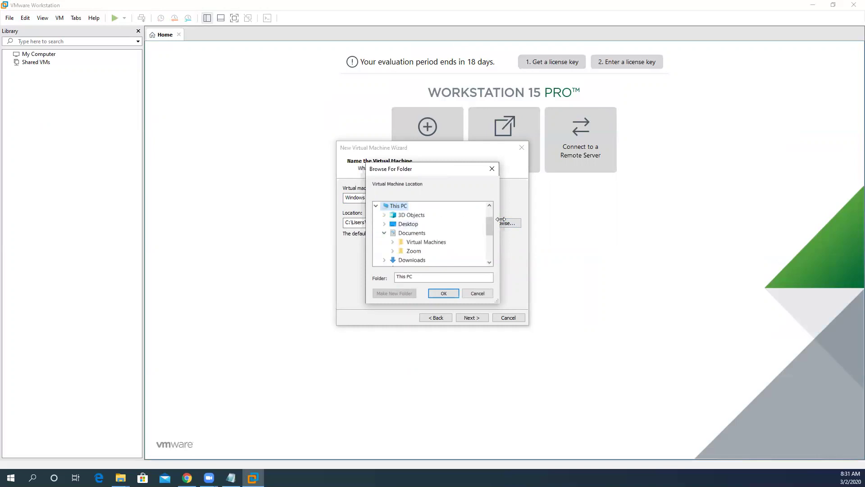
left_click_drag(488, 231, 489, 246)
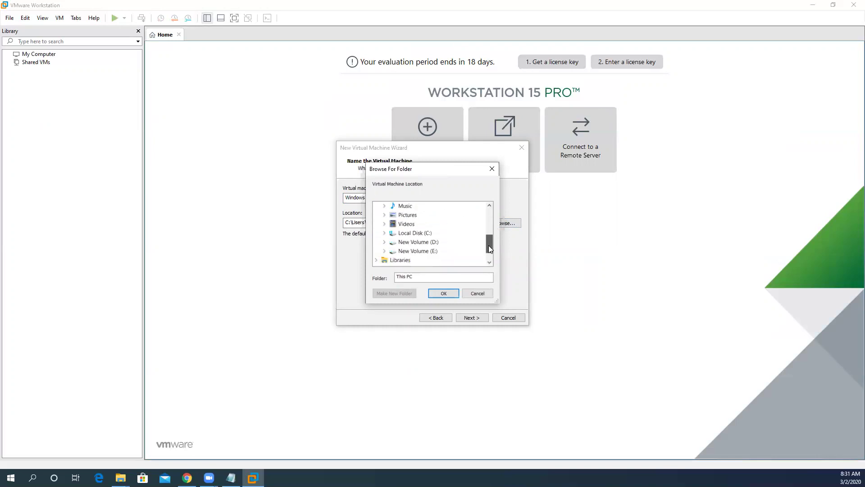
left_click(414, 244)
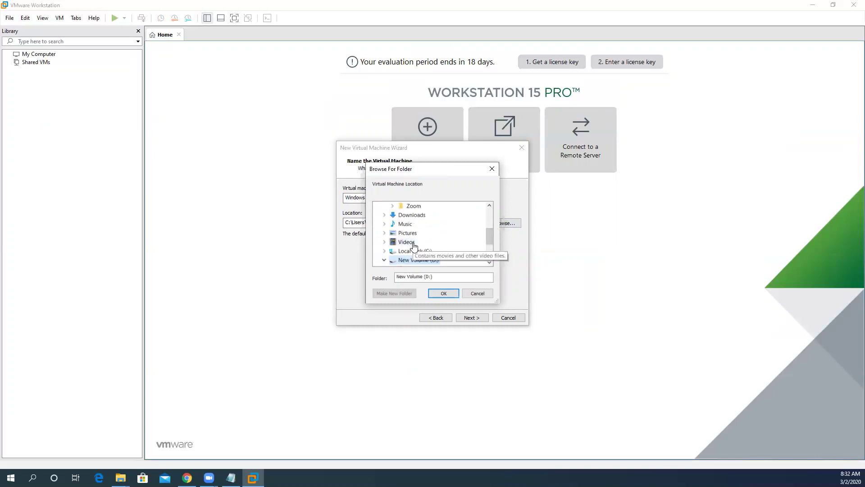
left_click(396, 293)
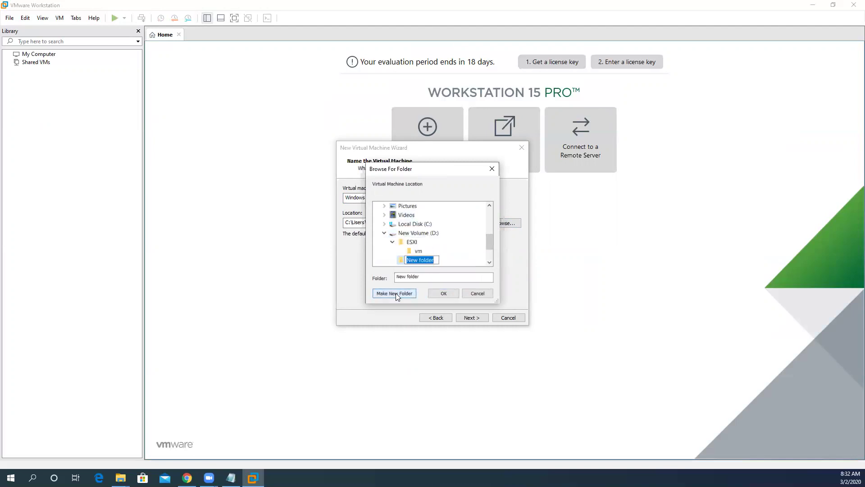
type("Win Sere")
key("BackSpace")
type("ver 2016 VM")
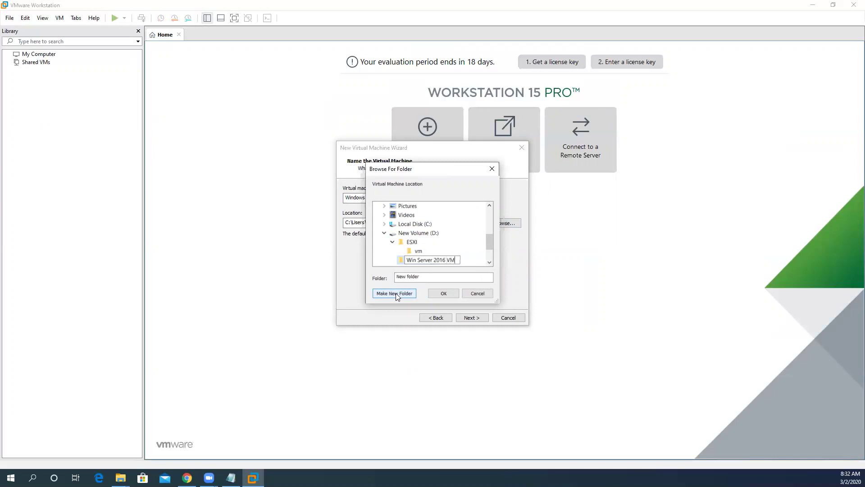
key("Return")
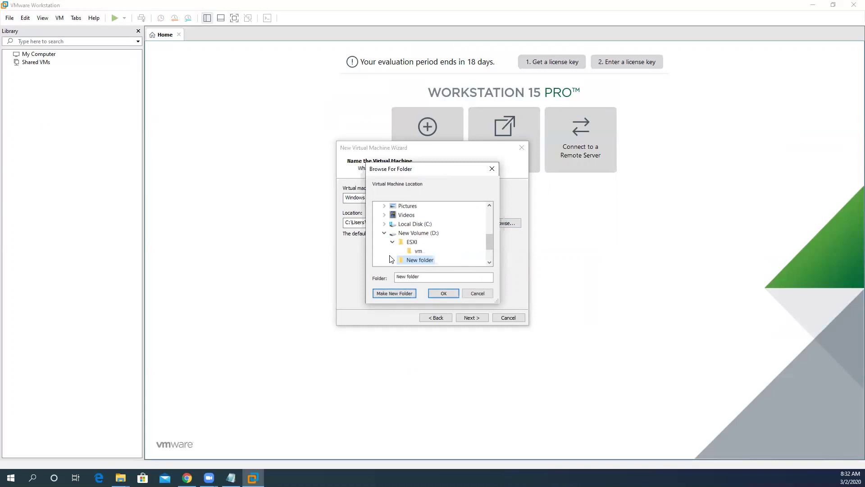
left_click(443, 291)
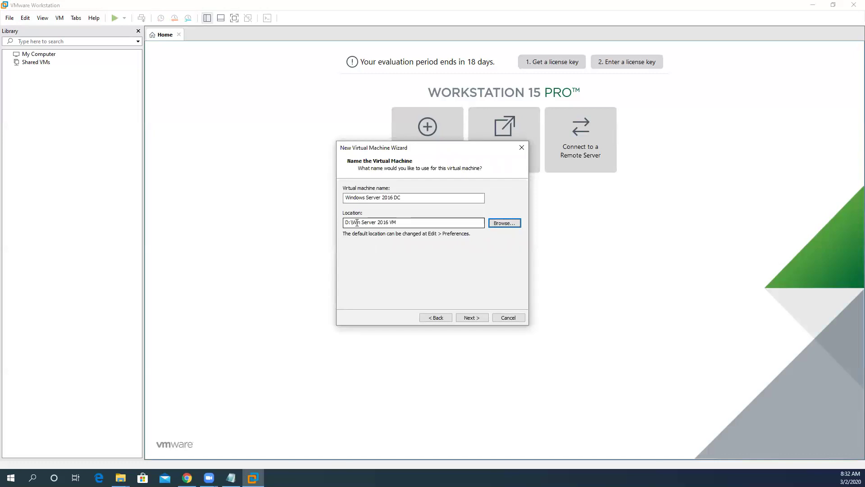
Confirm the location path and choose UEFI as the firmware type
left_click_drag(352, 222, 406, 222)
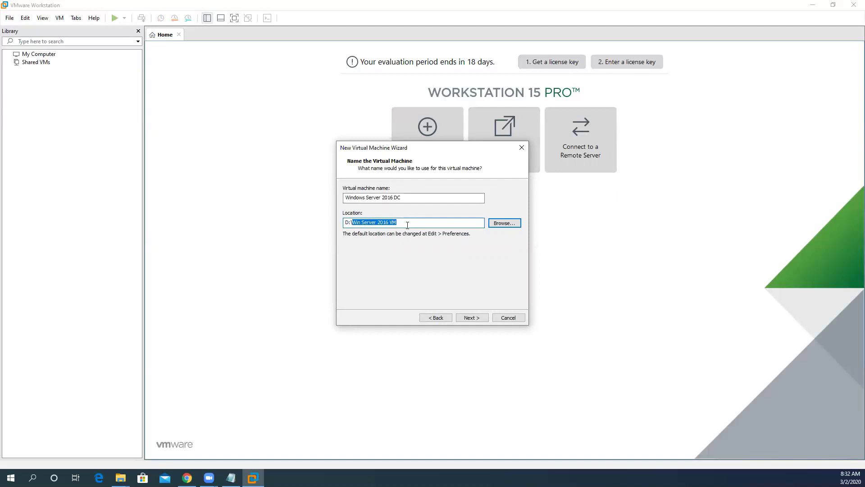
left_click(474, 319)
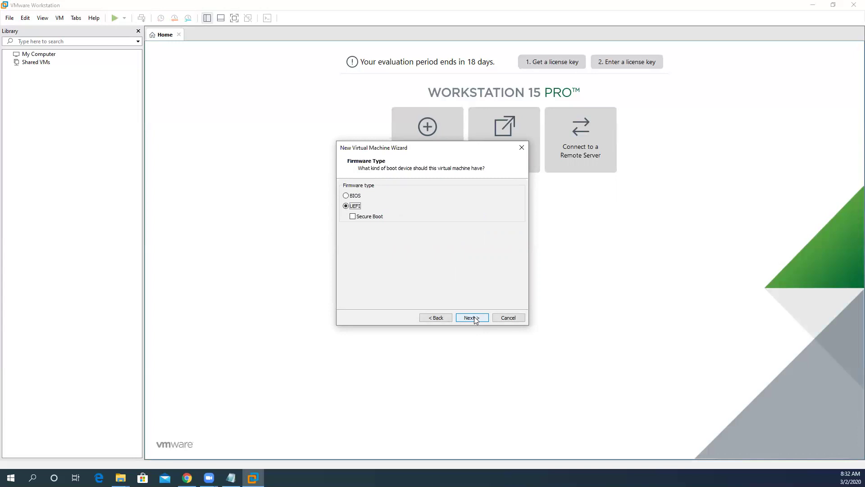
left_click(346, 196)
Keep UEFI firmware and give 2 processors 2 cores each, 4 cores total
left_click(470, 318)
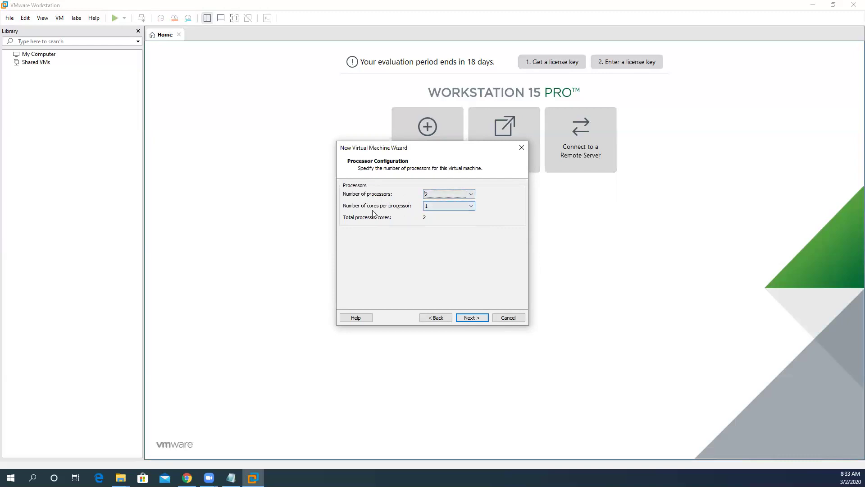
left_click(472, 206)
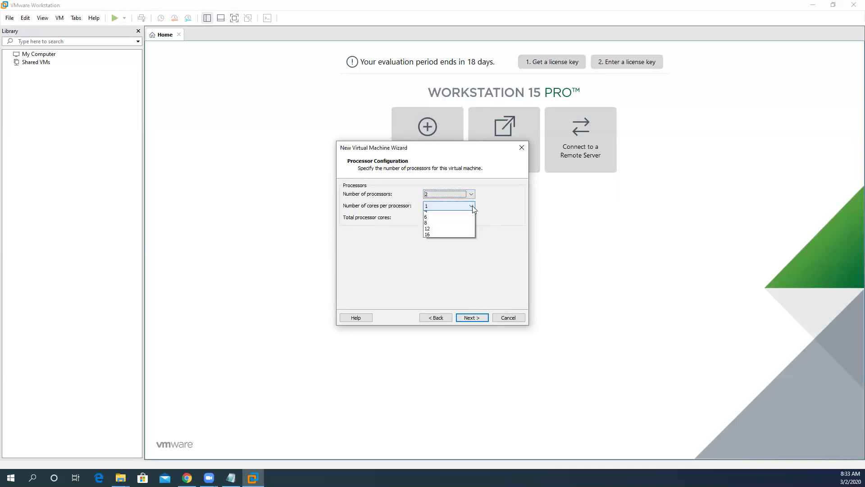
left_click(436, 220)
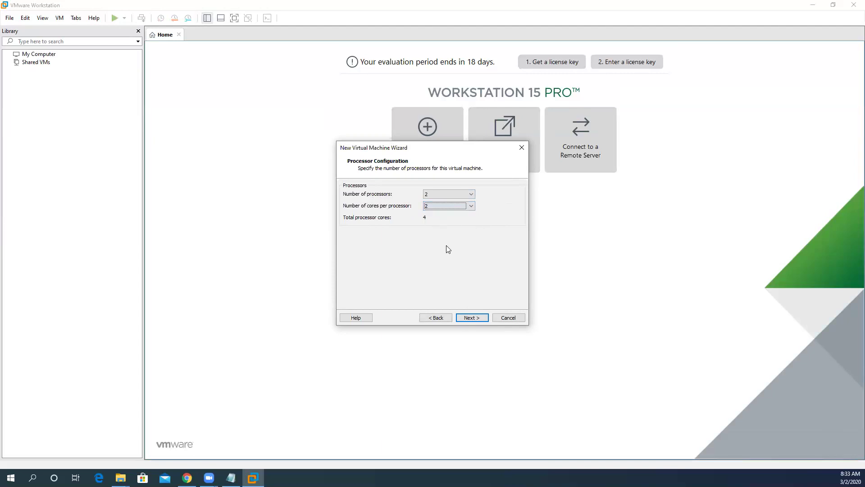
left_click(471, 317)
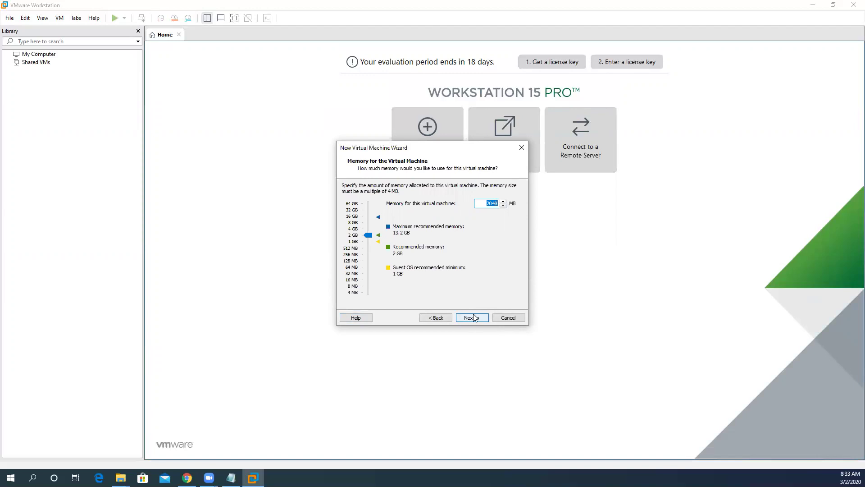
Raise the VM's memory to 8192 MB (8 GB)
left_click_drag(371, 239, 373, 227)
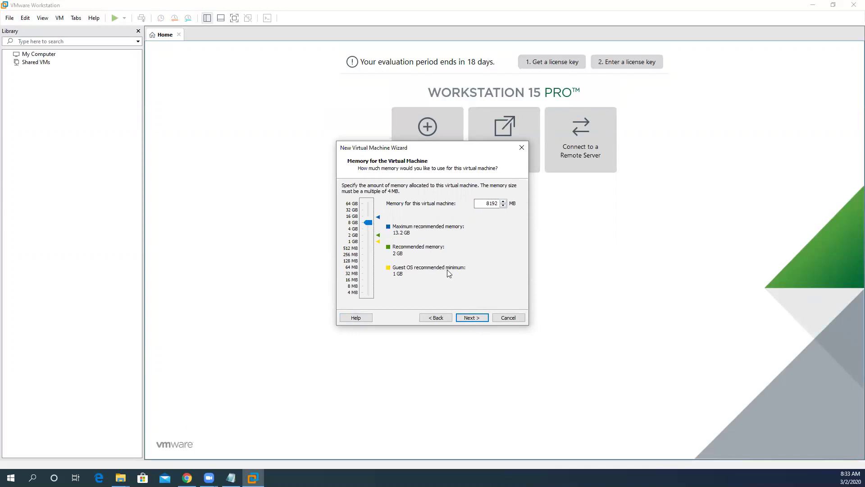
left_click(470, 318)
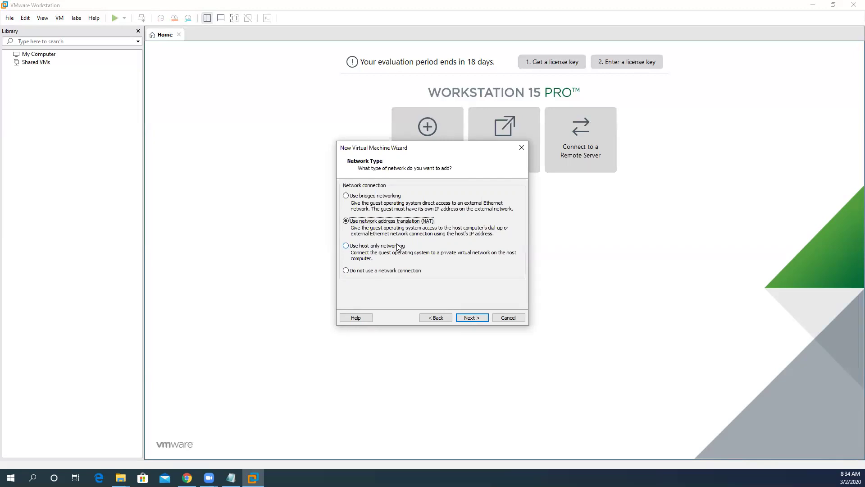
Use host-only networking, keep LSI Logic SAS and SCSI, and create a new virtual disk
left_click(399, 247)
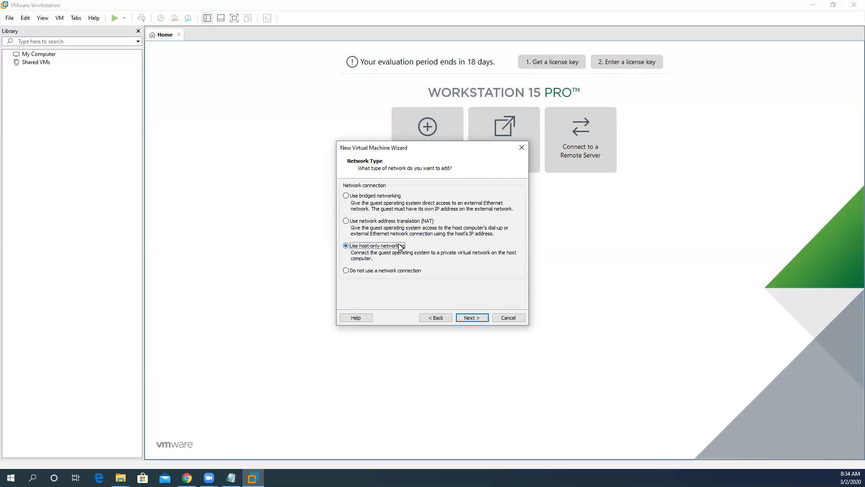
left_click(472, 318)
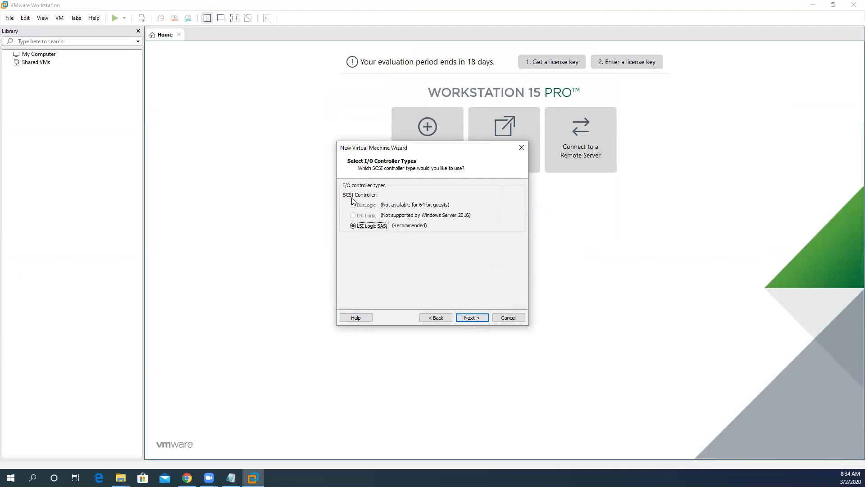
left_click(467, 318)
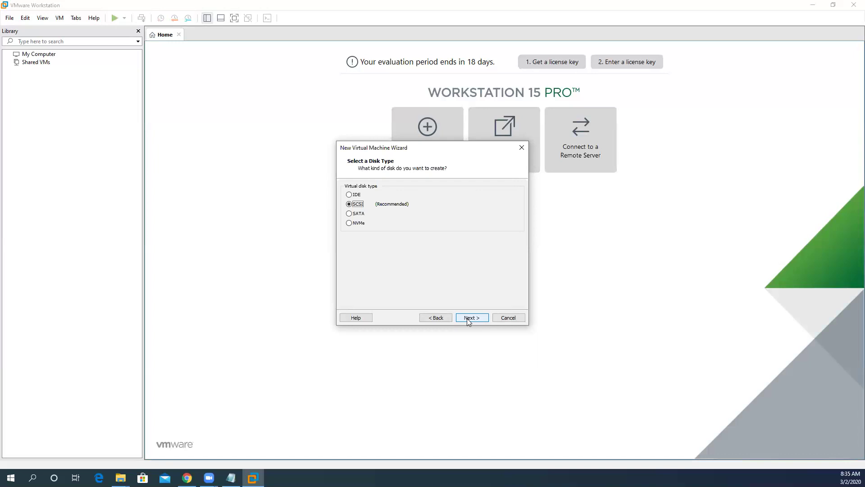
left_click(467, 318)
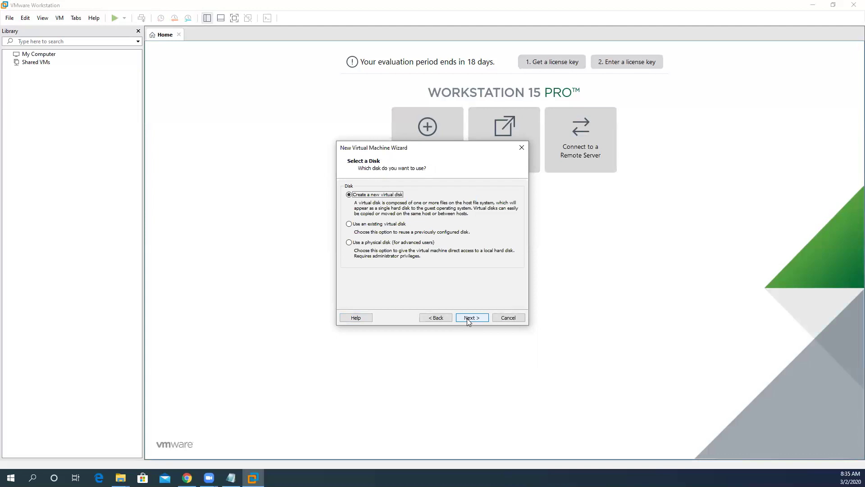
left_click(467, 319)
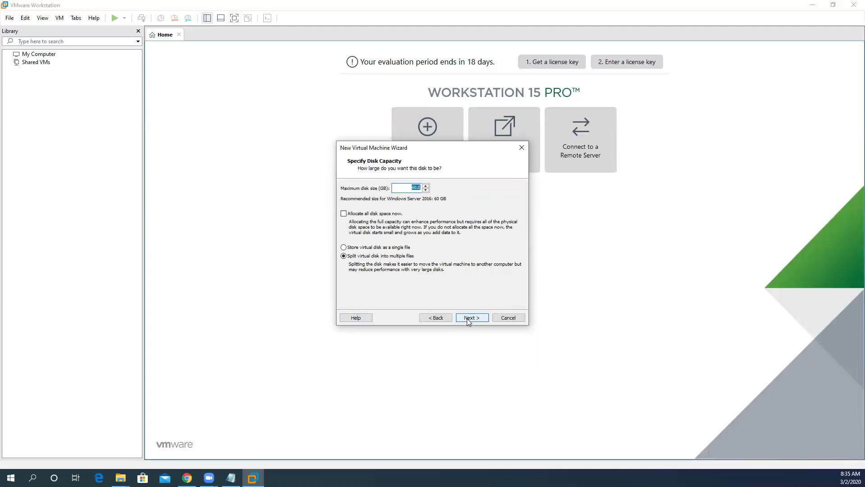
Set the maximum disk size to 40 GB and keep the default Windows Server 2016 DC.vmdk file name
left_click(413, 187)
key("BackSpace")
key("BackSpace")
key("BackSpace")
type("40")
left_click(469, 317)
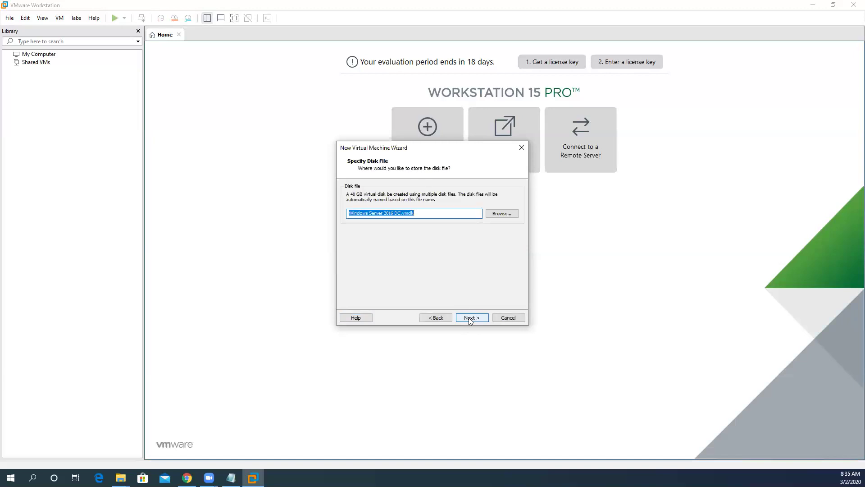
left_click(469, 317)
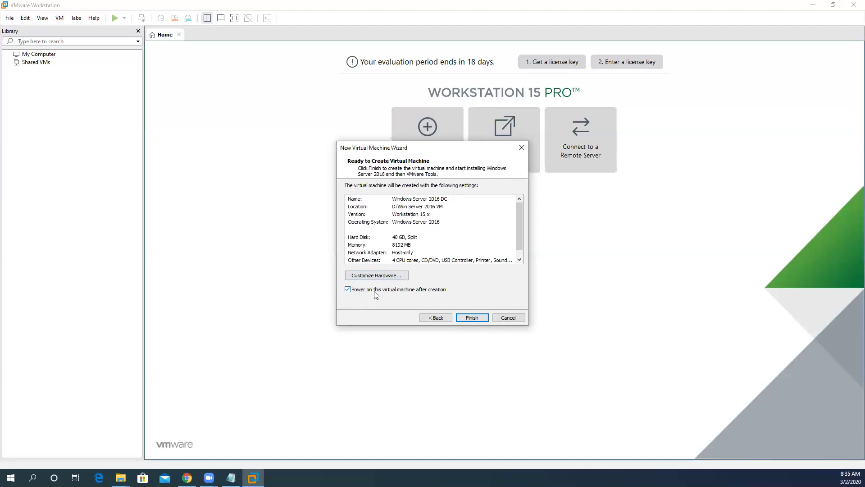
Turn off power-on after creation and finish creating the Windows Server 2016 DC VM
left_click(348, 290)
left_click(472, 318)
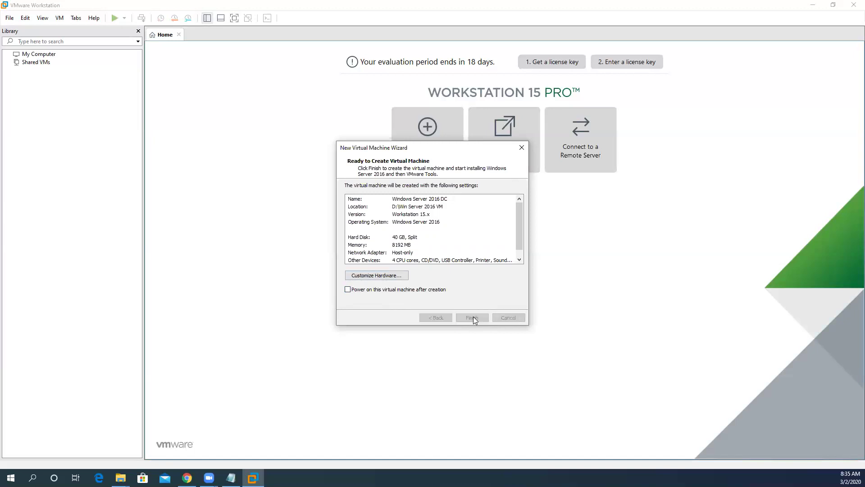